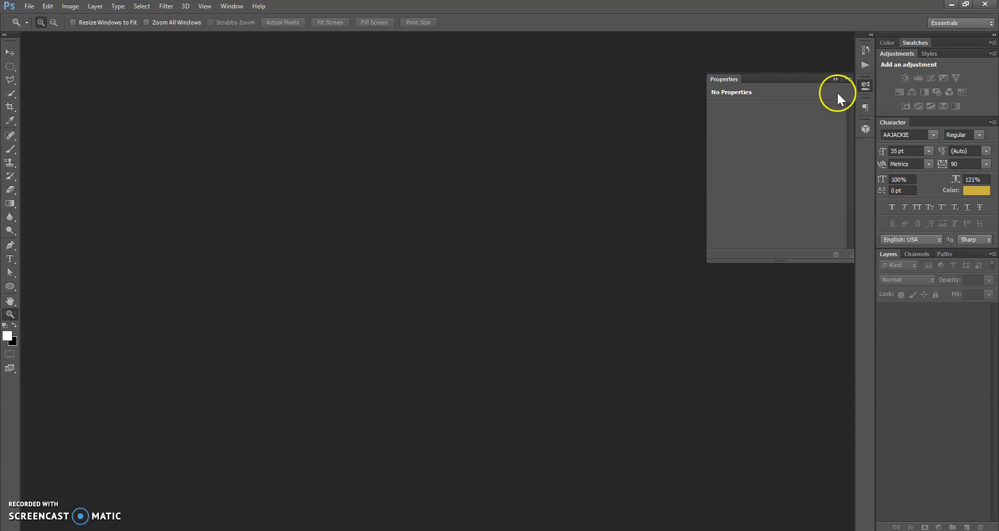
Open F2-Contrast Brightness.jpg from the Photoshop F Lesson Files in Classroom and switch to its Google Drive view
{"action": "left_click", "coordinate": [836, 79]}
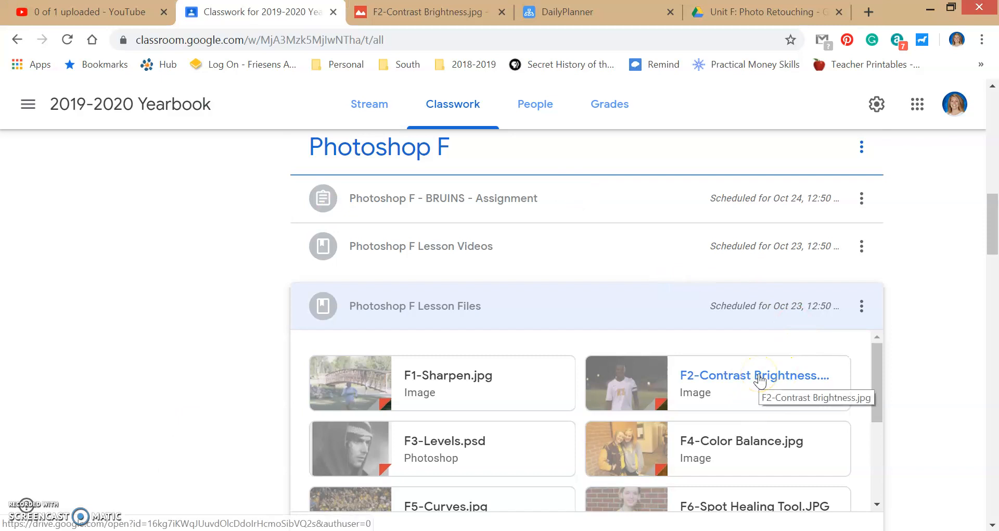
{"action": "left_click", "coordinate": [760, 380]}
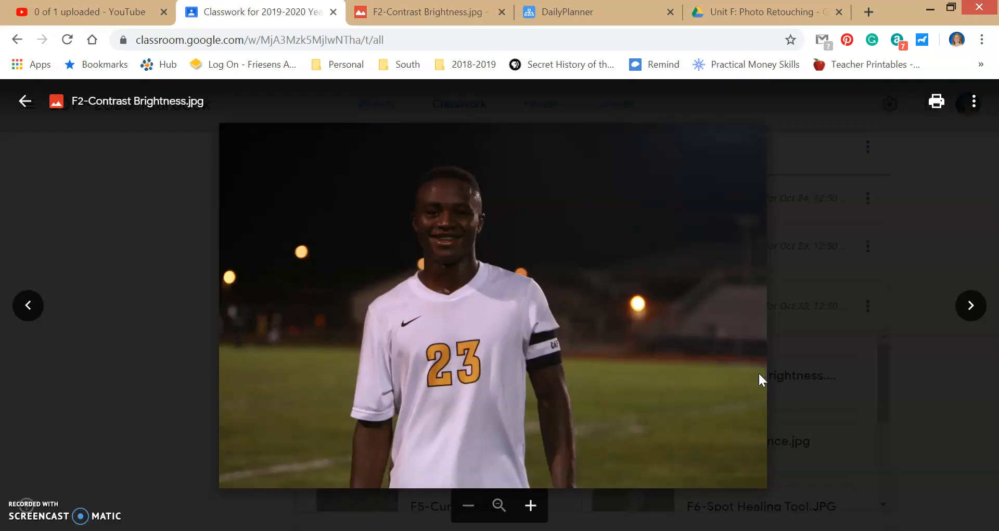
{"action": "left_click", "coordinate": [974, 102]}
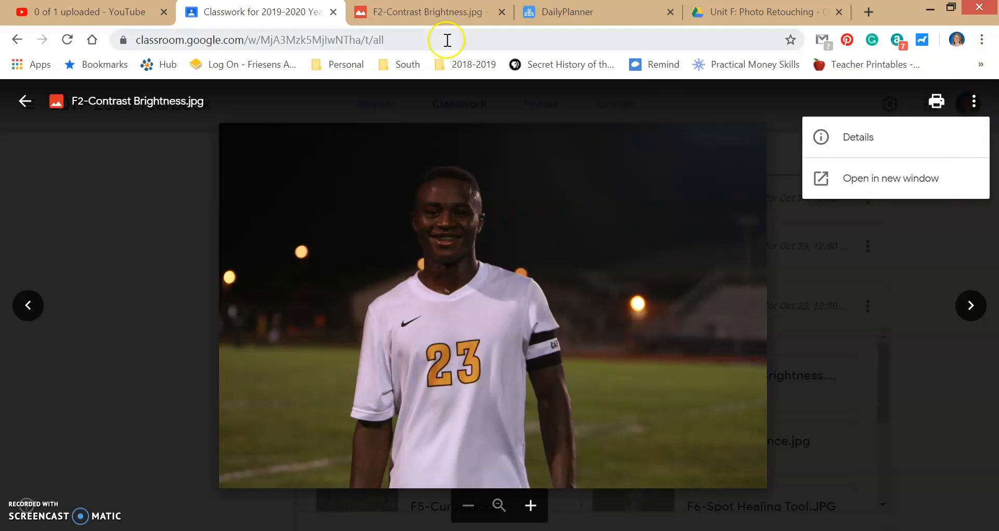
{"action": "left_click", "coordinate": [423, 16]}
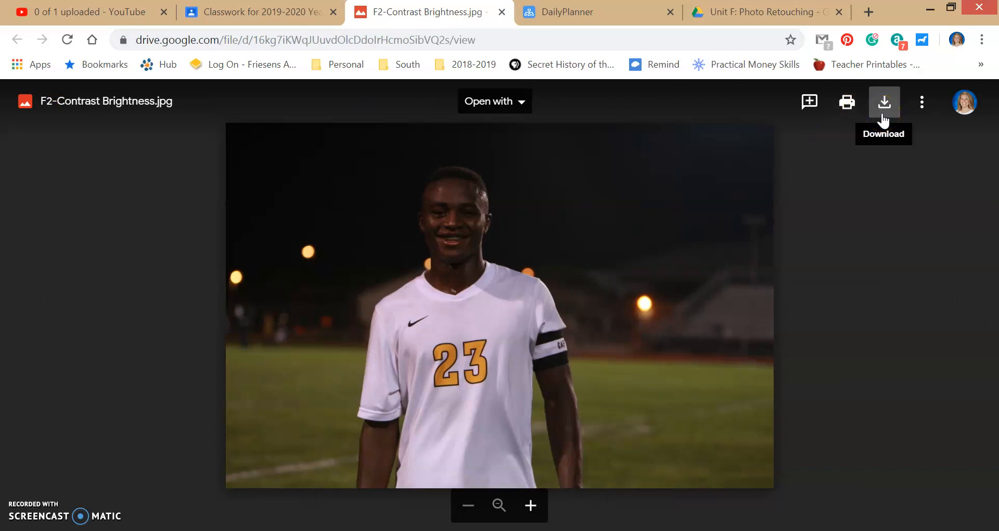
Switch to F2-Contrast Brightness in Windows Photo Viewer and open the photo in Adobe Photoshop CS6
{"action": "left_click", "coordinate": [650, 530]}
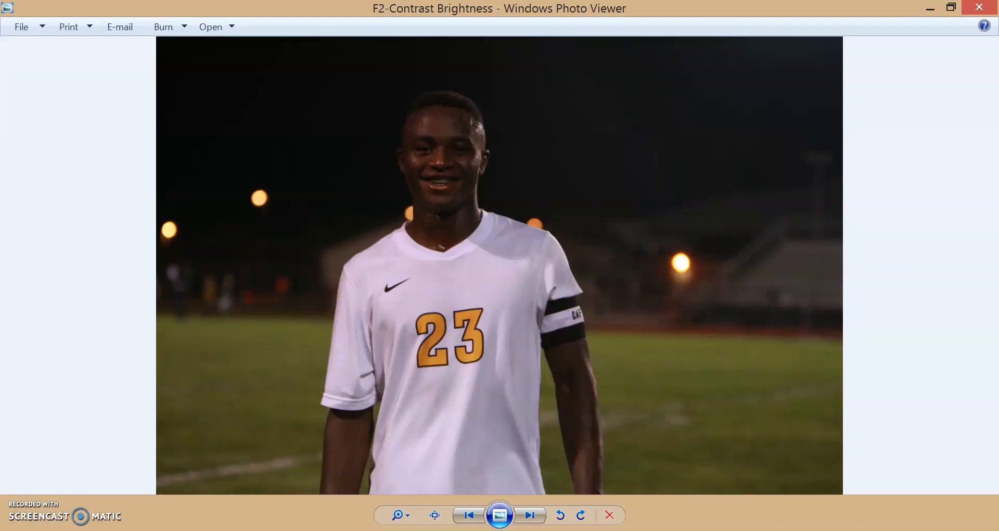
{"action": "left_click", "coordinate": [209, 26]}
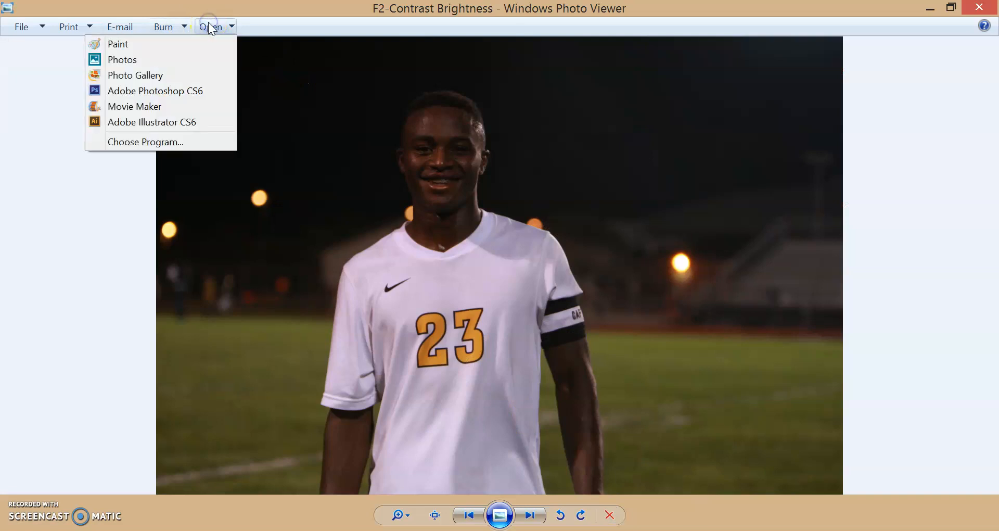
{"action": "left_click", "coordinate": [177, 91]}
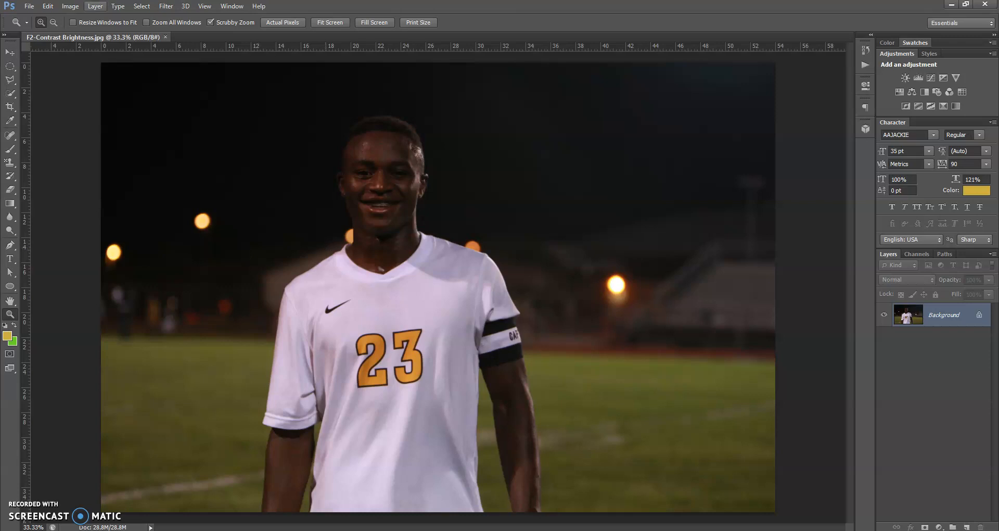
Start a direct Brightness/Contrast adjustment on the photo and move its dialog away from the player
{"action": "left_click", "coordinate": [73, 6]}
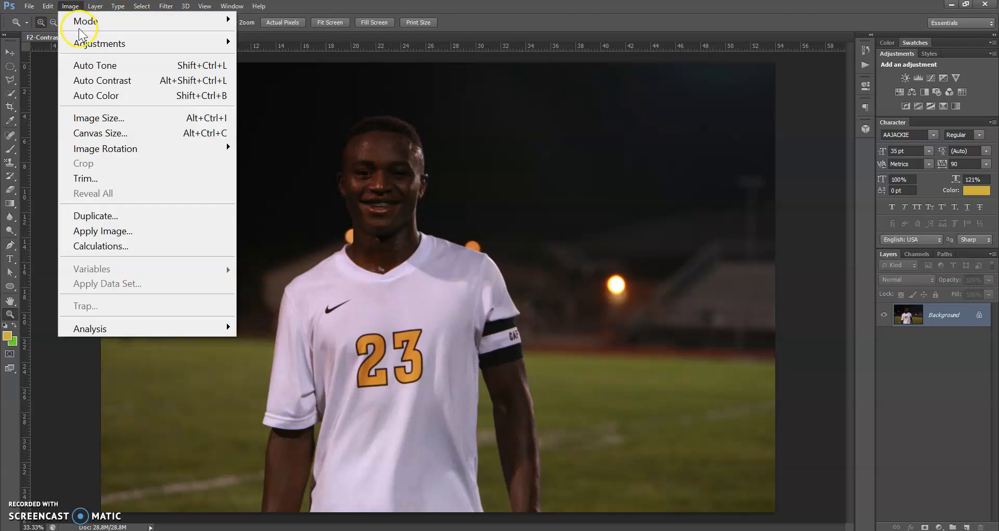
{"action": "mouse_move", "coordinate": [83, 43]}
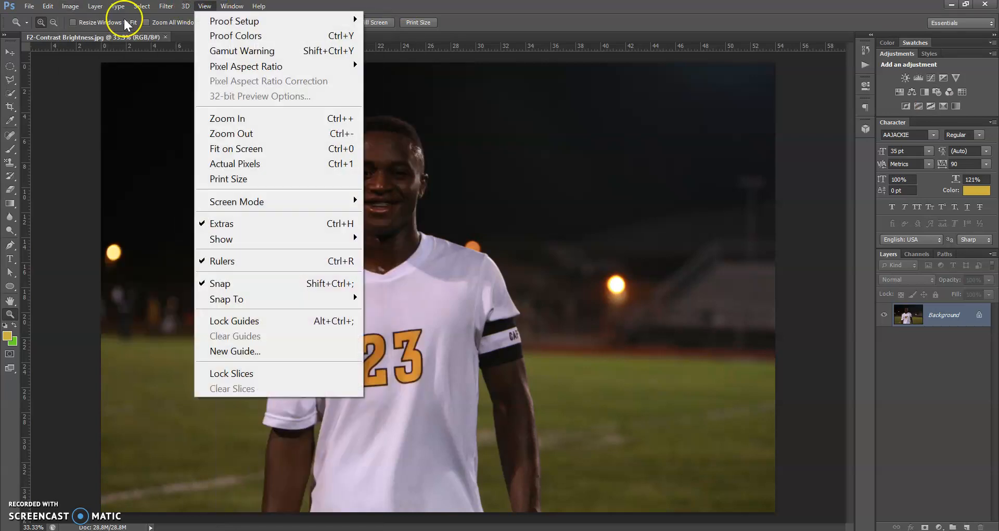
{"action": "left_click", "coordinate": [97, 7]}
{"action": "left_click", "coordinate": [71, 6]}
{"action": "left_click", "coordinate": [77, 43]}
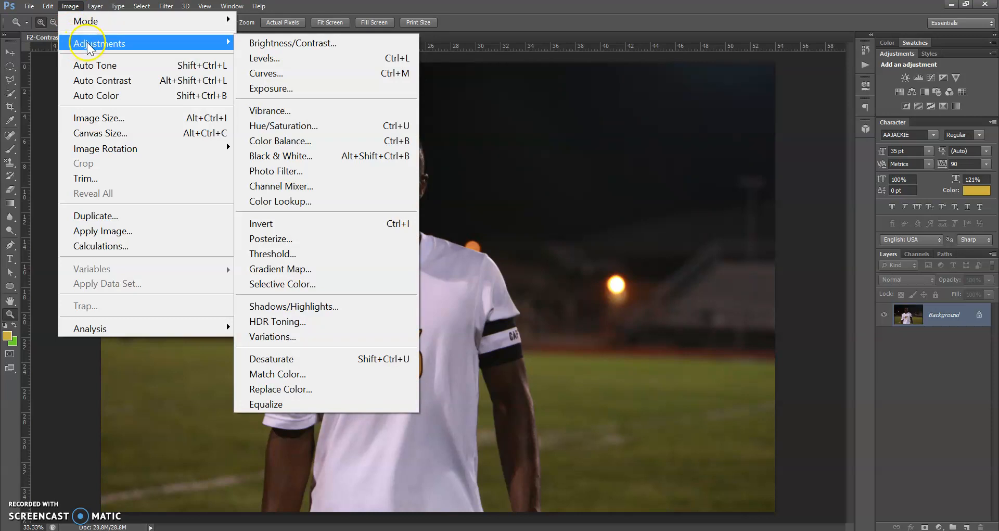
{"action": "left_click", "coordinate": [262, 49]}
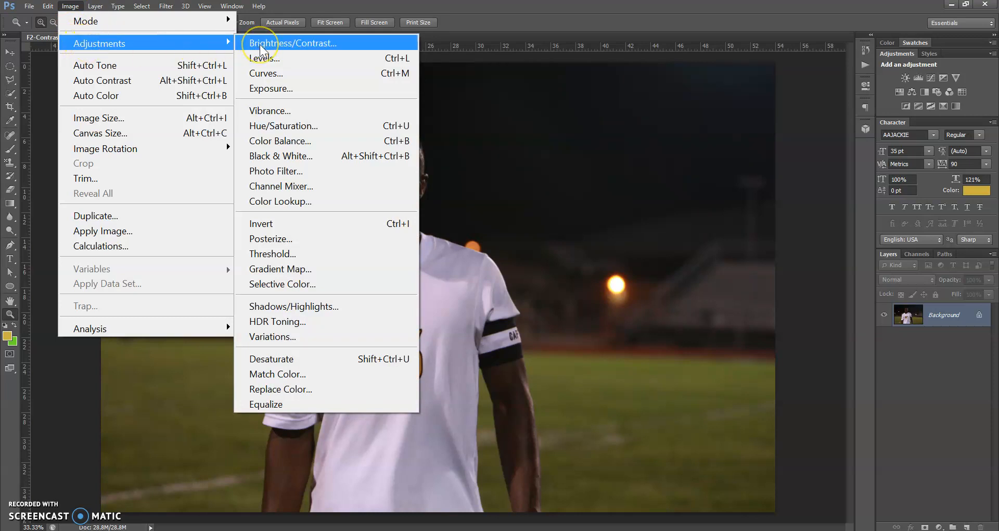
{"action": "left_click", "coordinate": [260, 43]}
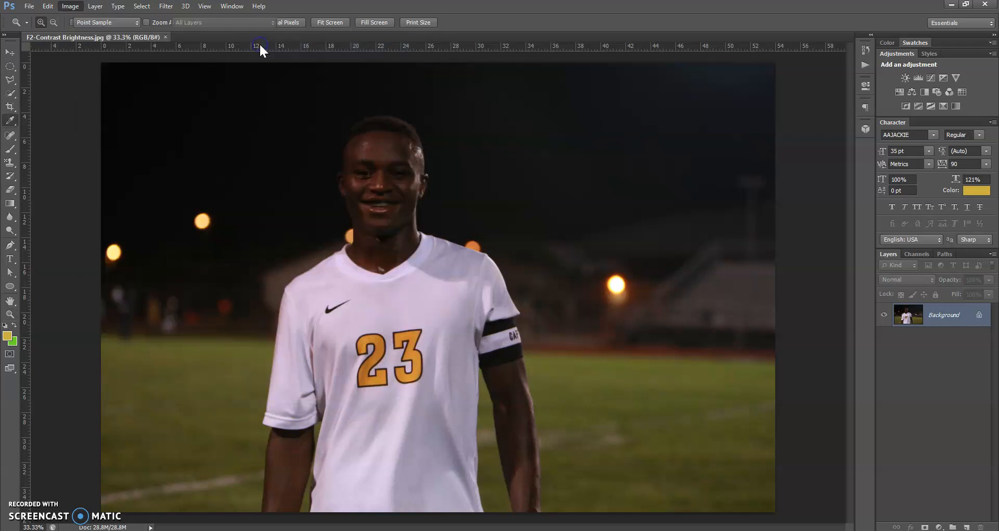
{"action": "left_click_drag", "start_coordinate": [517, 154], "coordinate": [686, 120]}
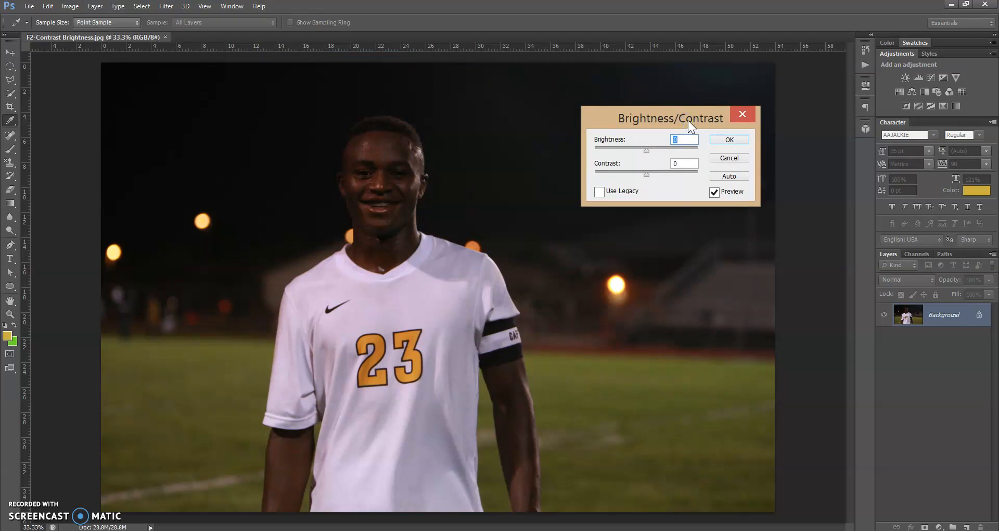
{"action": "left_click_drag", "start_coordinate": [688, 120], "coordinate": [757, 72]}
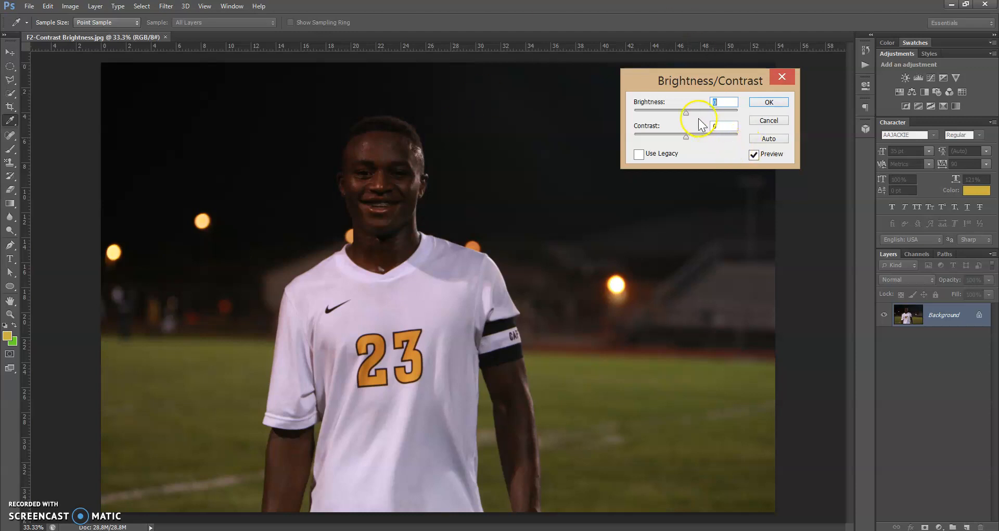
Set the brightness to 111 and the contrast to -18 and apply the adjustment to the photo
{"action": "left_click_drag", "start_coordinate": [688, 114], "coordinate": [725, 121]}
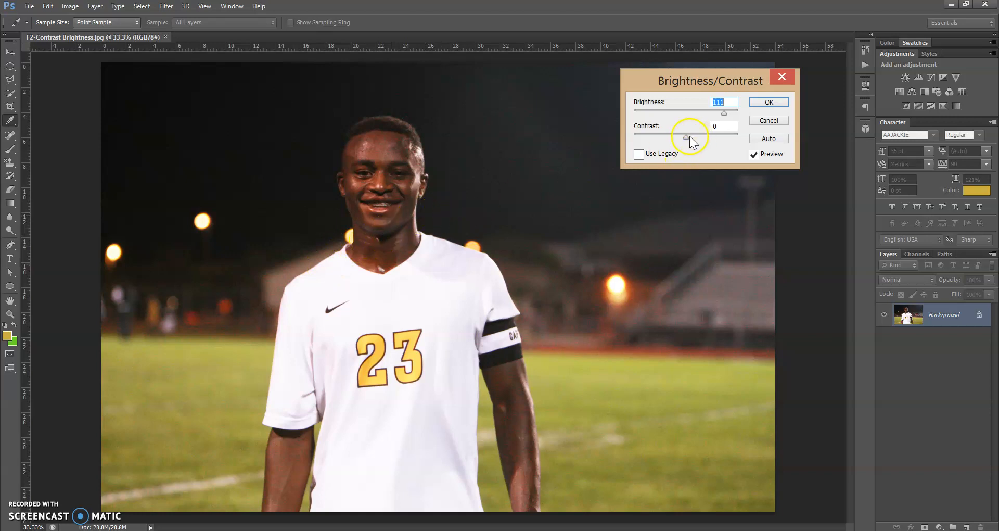
{"action": "left_click_drag", "start_coordinate": [687, 136], "coordinate": [677, 139]}
{"action": "mouse_move", "coordinate": [669, 138]}
{"action": "left_mouse_down"}
{"action": "mouse_move", "coordinate": [705, 142]}
{"action": "mouse_move", "coordinate": [669, 144]}
{"action": "left_mouse_up"}
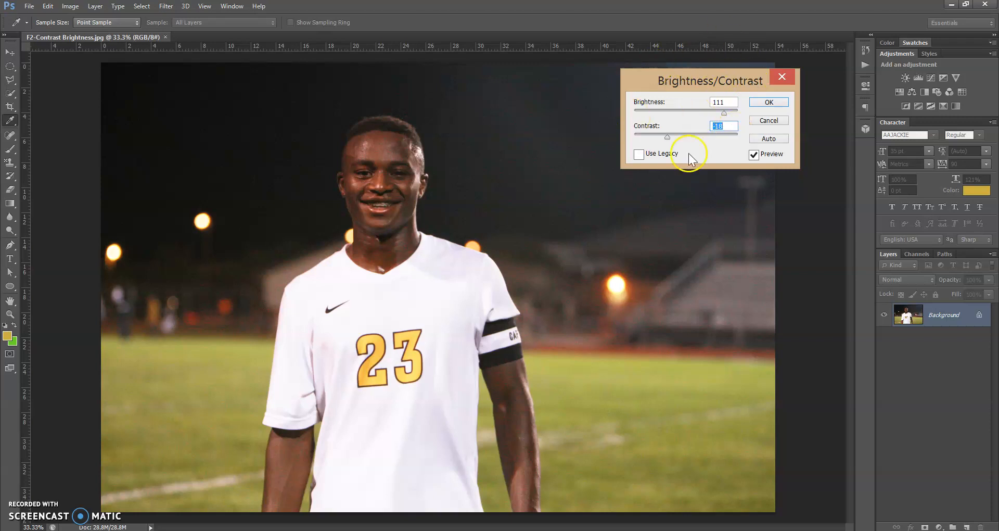
{"action": "left_click", "coordinate": [67, 7]}
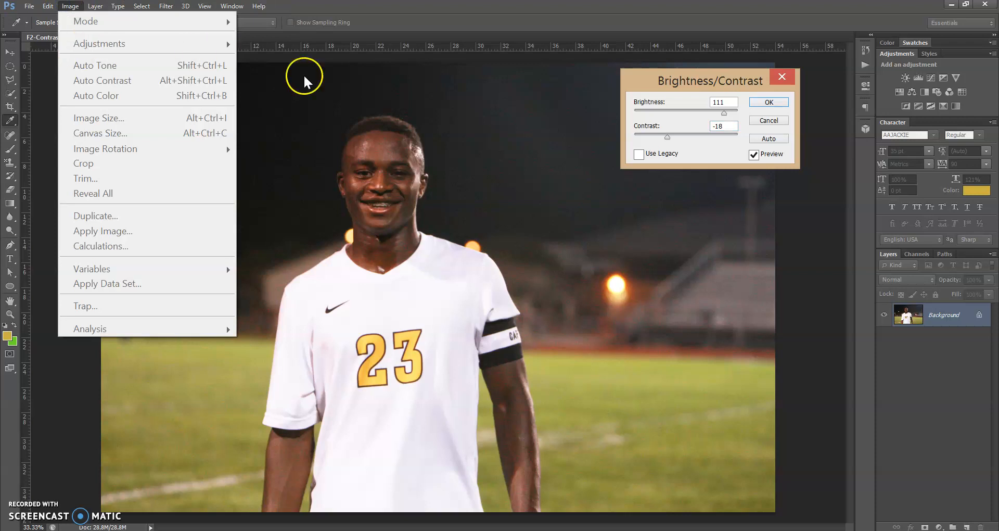
{"action": "left_click", "coordinate": [783, 102]}
{"action": "left_click", "coordinate": [782, 102]}
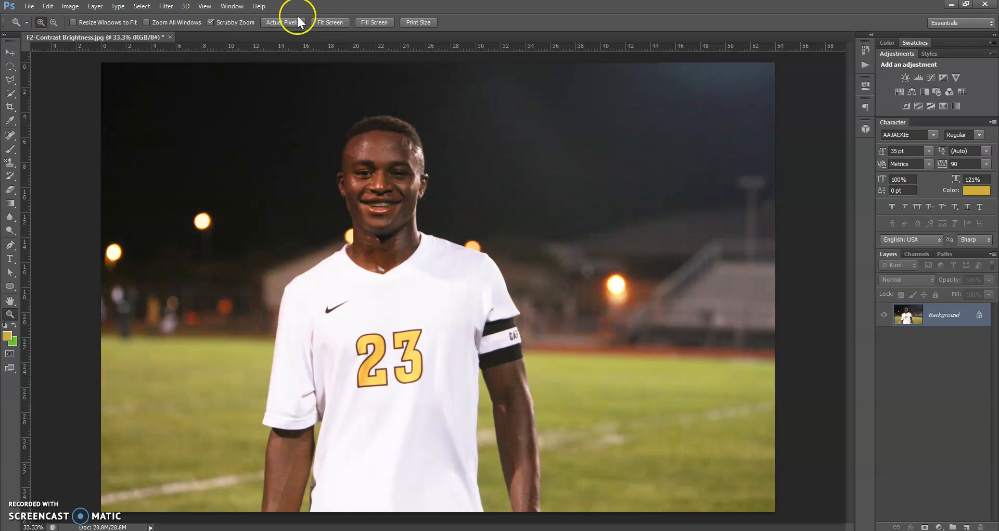
Try a second Brightness/Contrast adjustment with brightness 115 on the photo and cancel it
{"action": "left_click", "coordinate": [72, 6]}
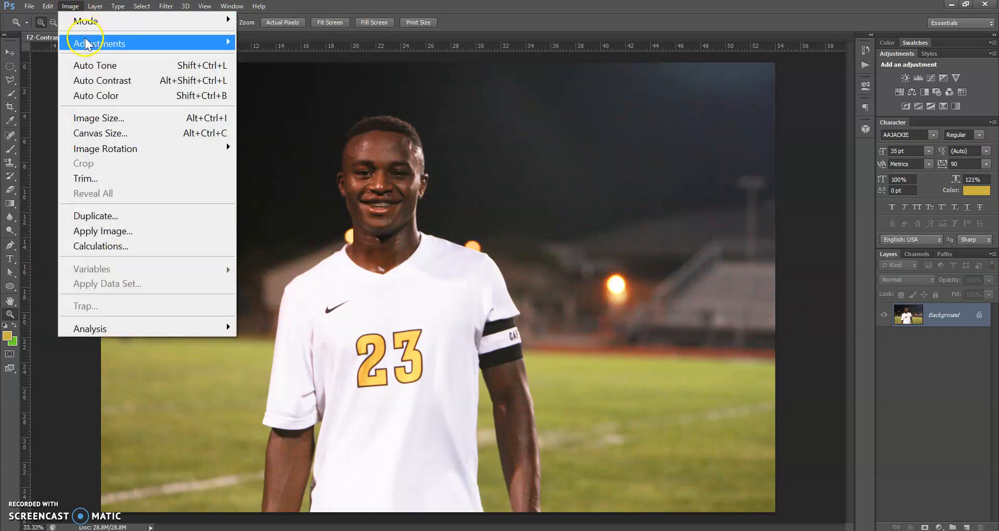
{"action": "mouse_move", "coordinate": [90, 42]}
{"action": "left_click", "coordinate": [287, 47]}
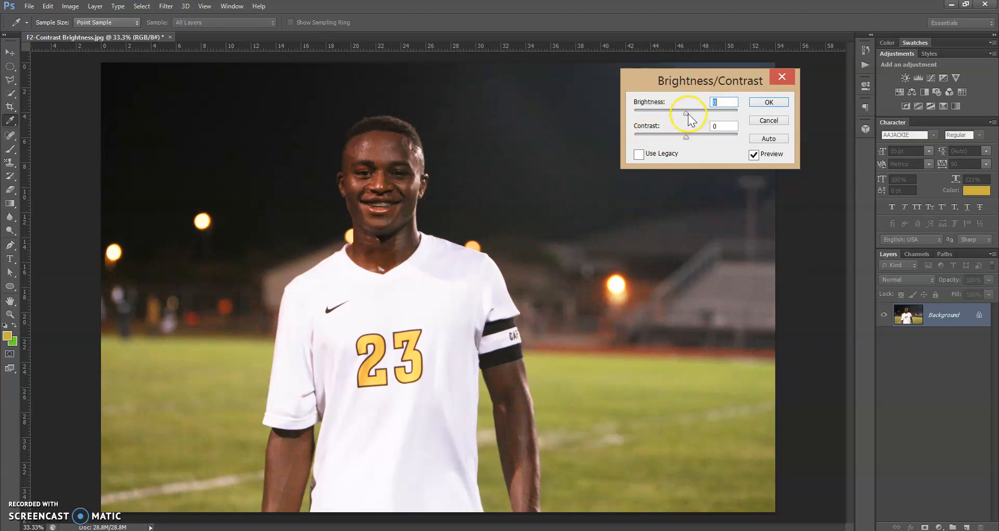
{"action": "left_click_drag", "start_coordinate": [687, 113], "coordinate": [725, 116]}
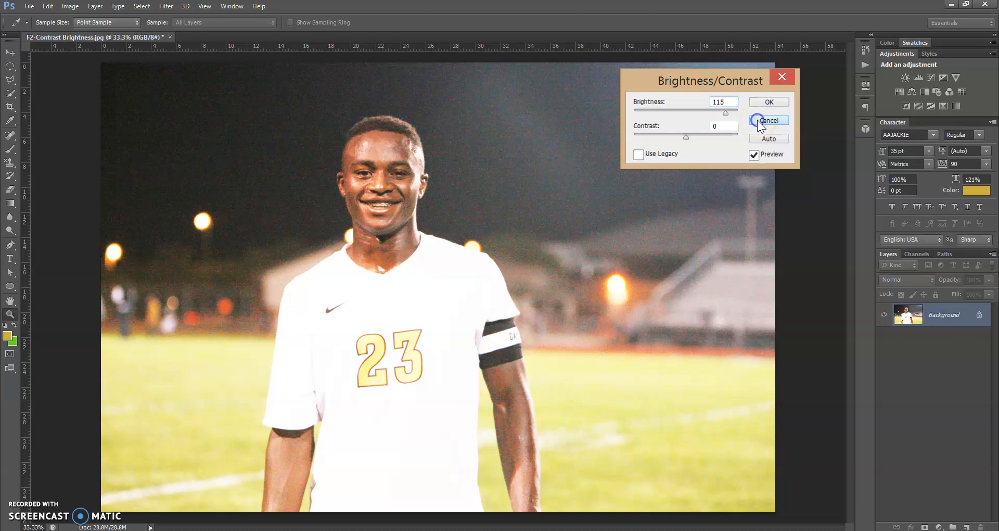
{"action": "left_click", "coordinate": [759, 122]}
{"action": "key", "text": "z"}
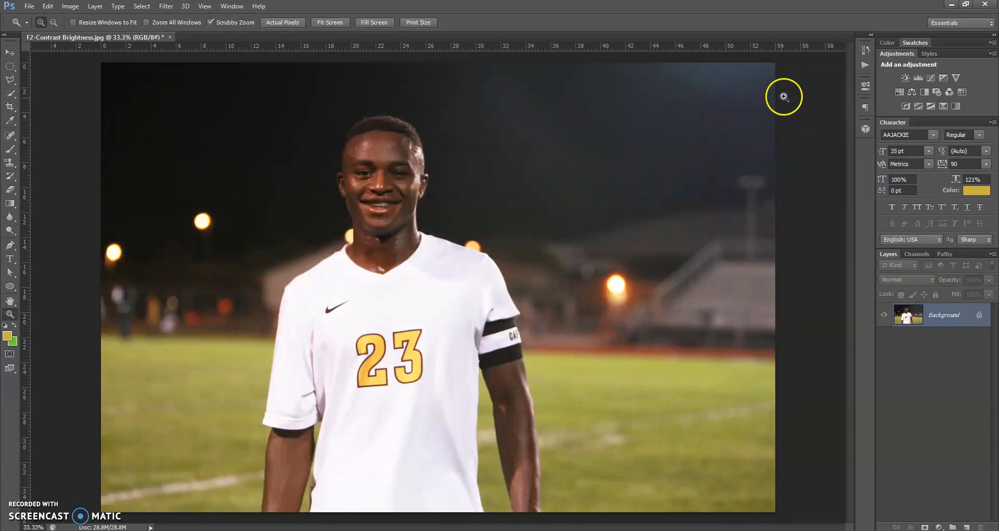
Revert the photo to its Open state in the history, undoing the Brightness/Contrast adjustment
{"action": "left_click", "coordinate": [864, 50]}
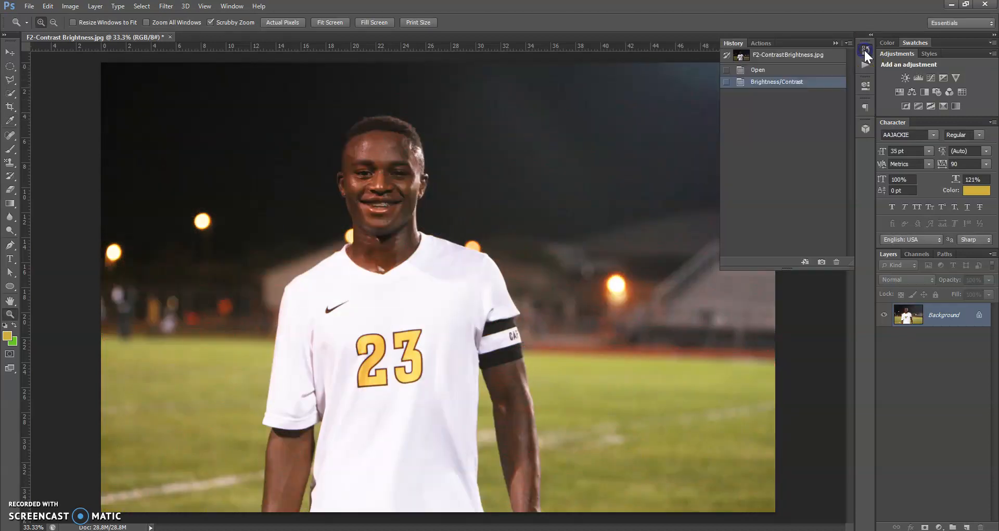
{"action": "left_click", "coordinate": [767, 71]}
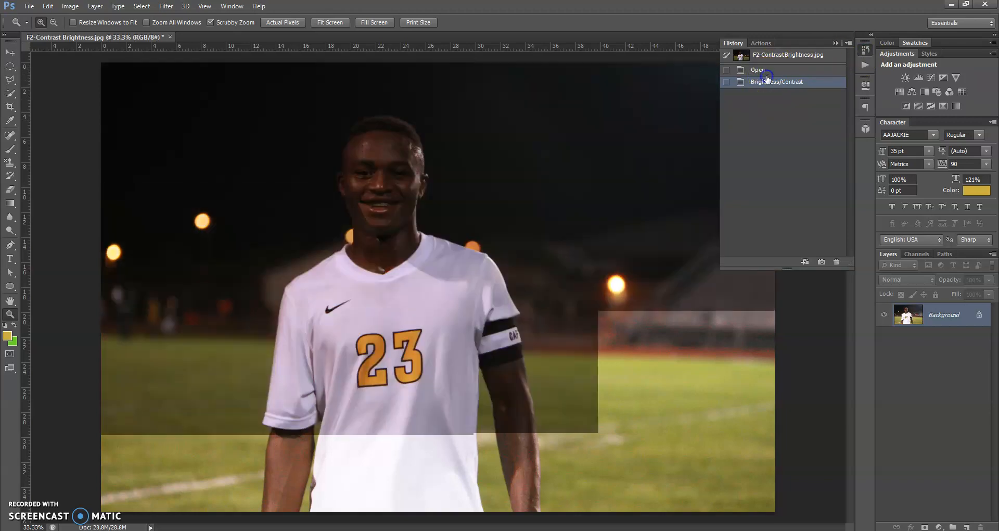
{"action": "left_click", "coordinate": [835, 43]}
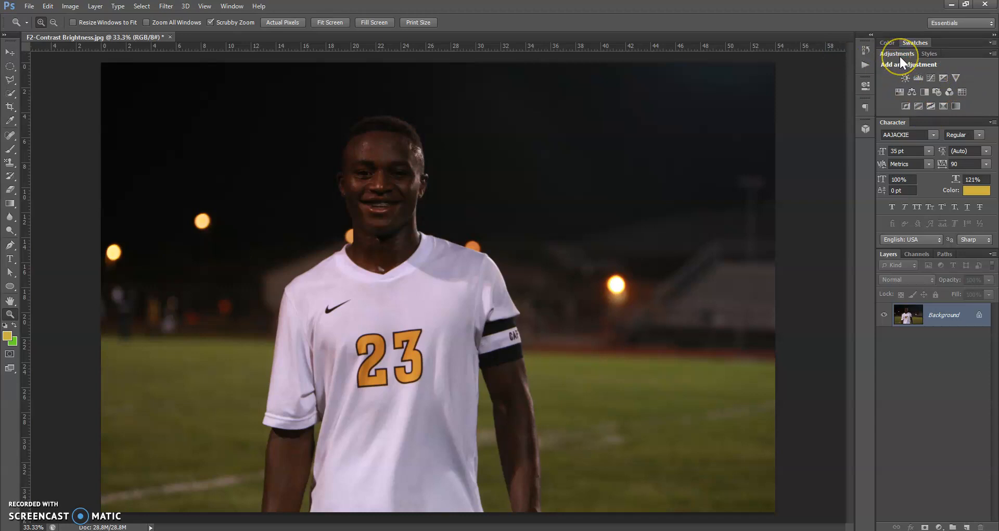
Add a Brightness/Contrast adjustment layer above the Background with brightness 110 and contrast -17
{"action": "left_click", "coordinate": [242, 5]}
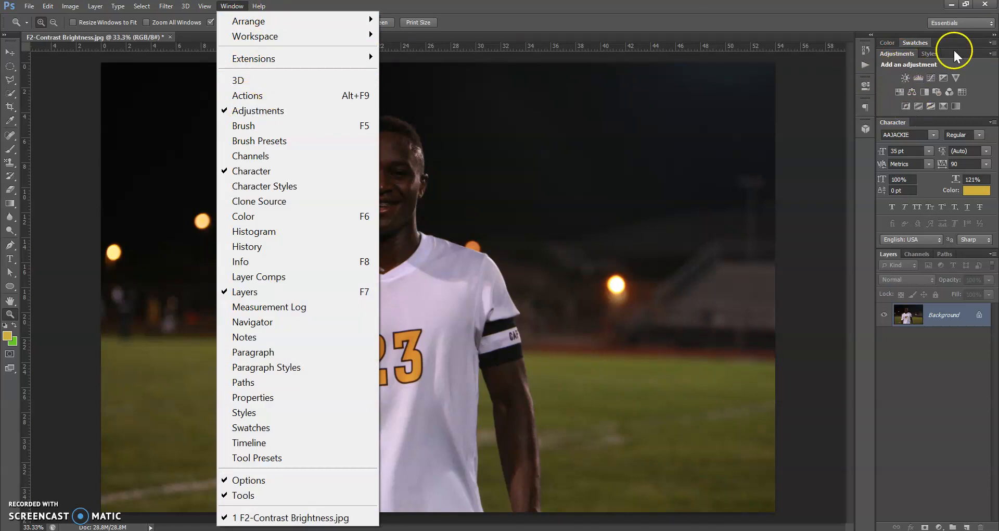
{"action": "left_click", "coordinate": [988, 96]}
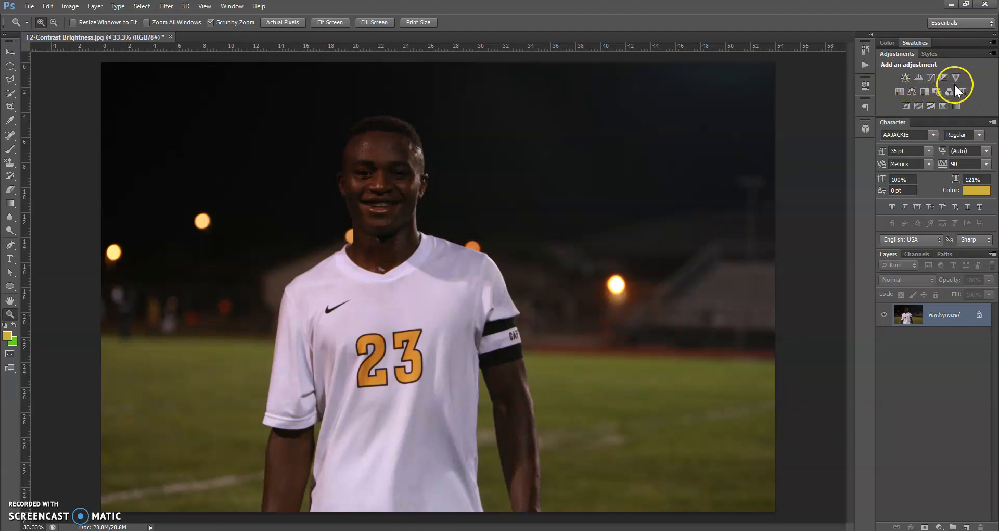
{"action": "left_click", "coordinate": [905, 78]}
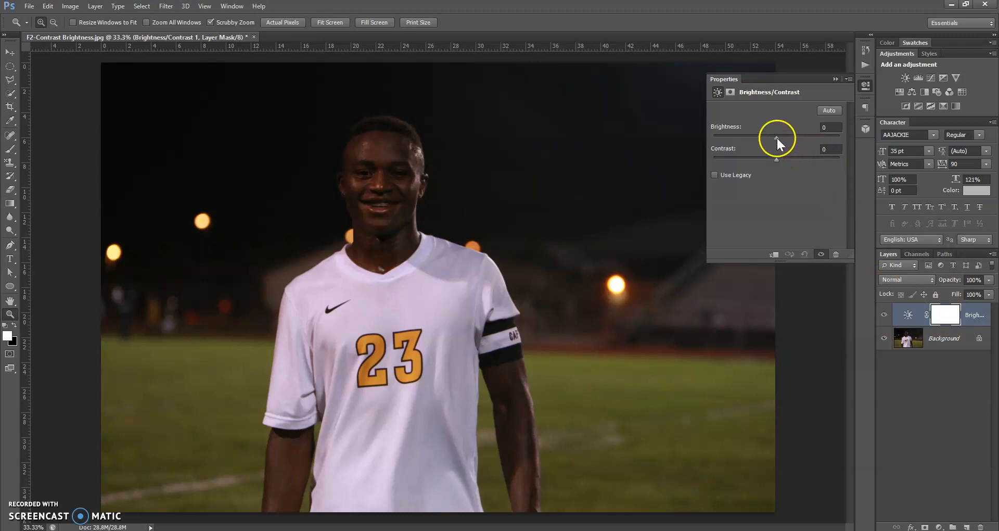
{"action": "left_click_drag", "start_coordinate": [782, 137], "coordinate": [823, 140]}
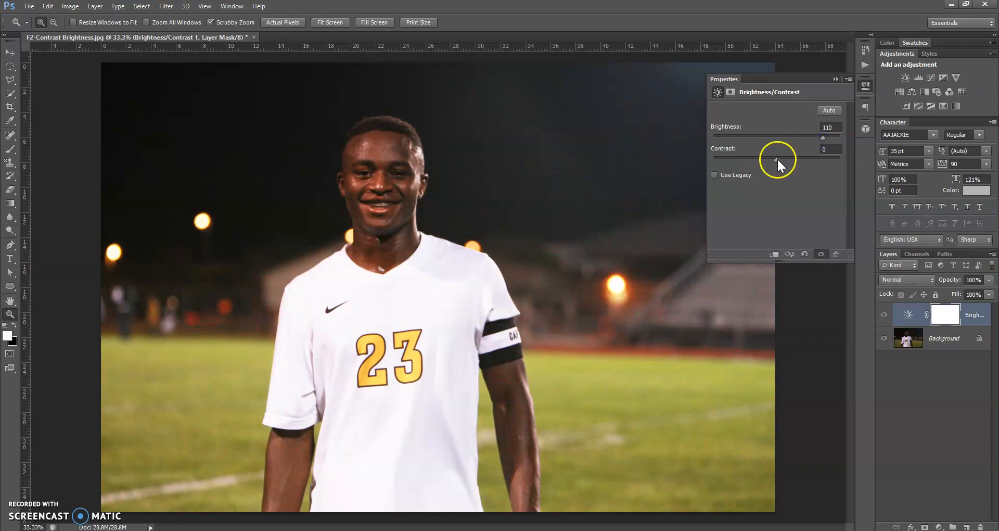
{"action": "left_click_drag", "start_coordinate": [769, 160], "coordinate": [763, 160]}
{"action": "left_click", "coordinate": [837, 79]}
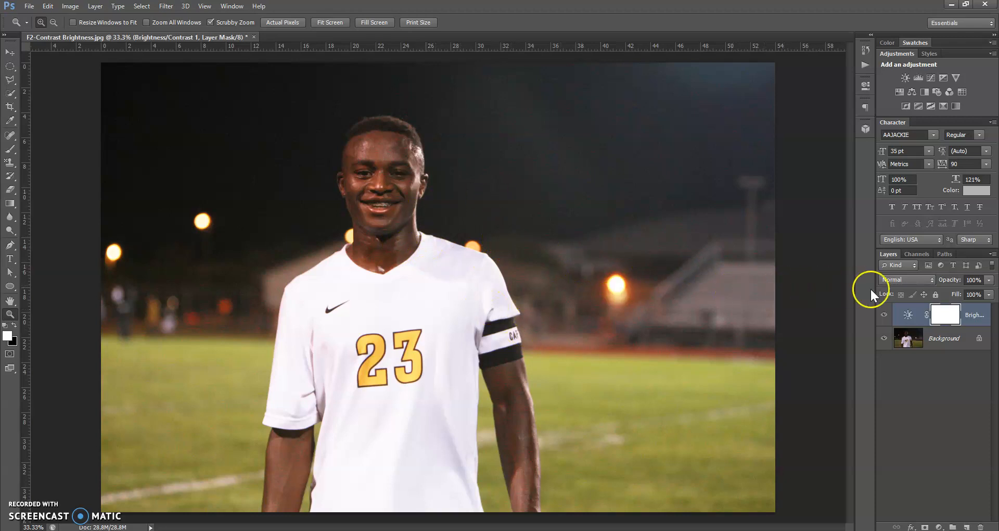
Reopen the Brightness/Contrast layer's settings and set the contrast to -3 and the brightness to 95
{"action": "double_click", "coordinate": [906, 316]}
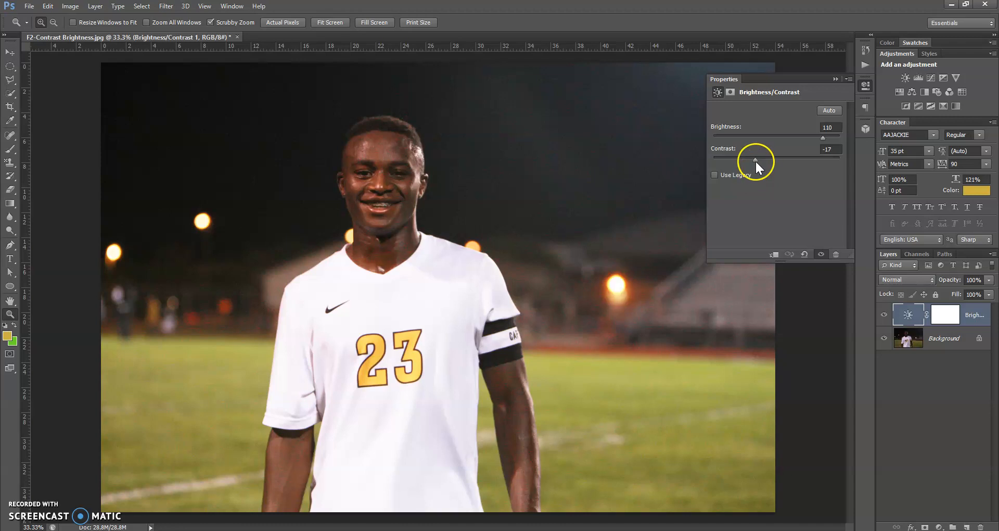
{"action": "left_click_drag", "start_coordinate": [757, 158], "coordinate": [772, 161]}
{"action": "left_click", "coordinate": [823, 138]}
{"action": "left_click_drag", "start_coordinate": [819, 137], "coordinate": [816, 138]}
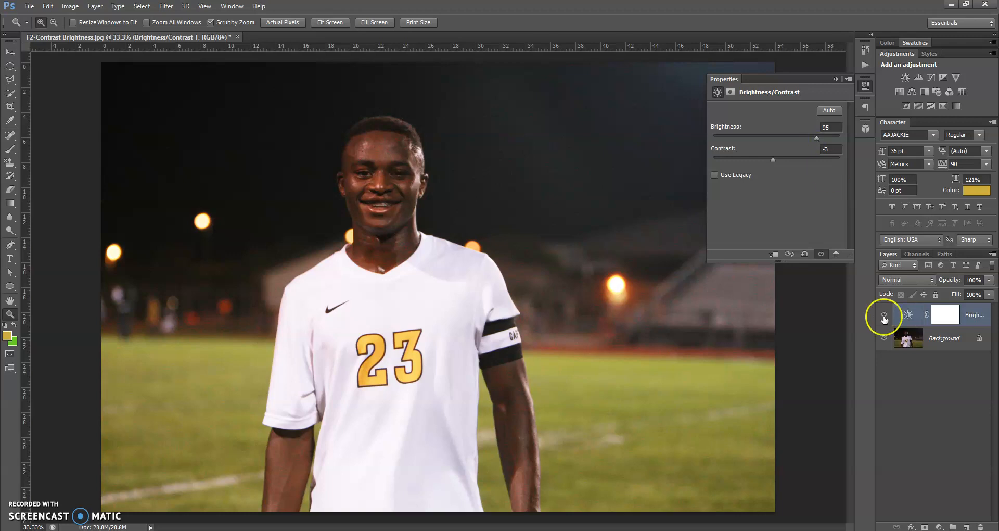
Close the adjustment's settings and reopen them from the Brightness/Contrast layer
{"action": "left_click", "coordinate": [910, 383]}
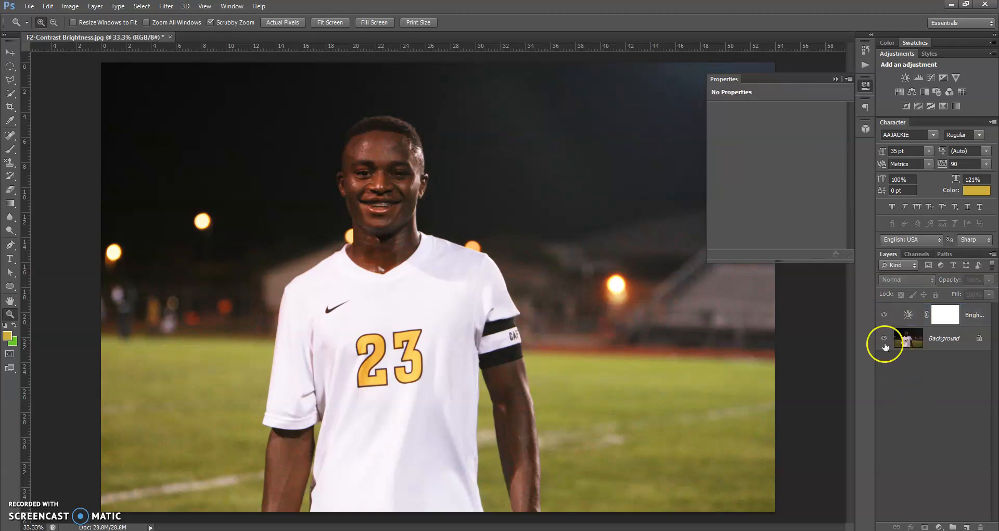
{"action": "left_click", "coordinate": [836, 80]}
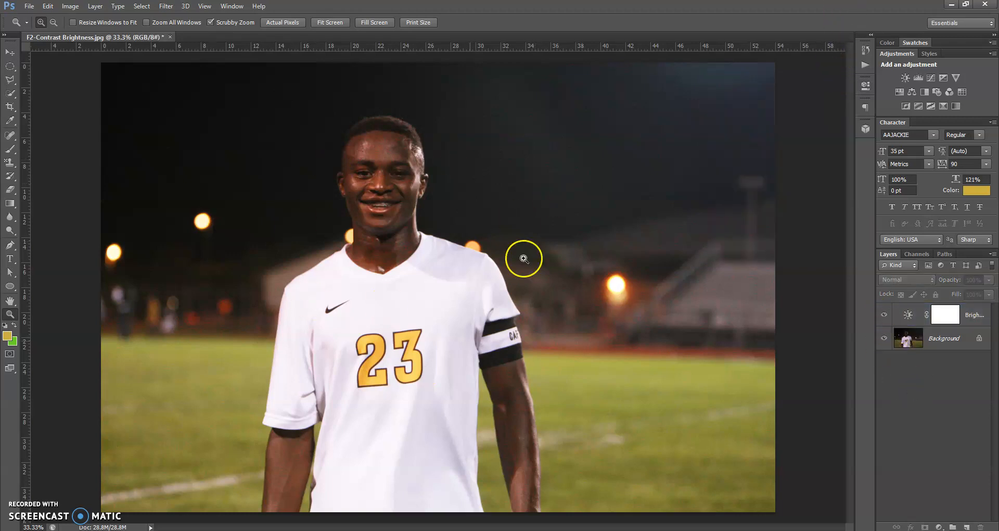
{"action": "double_click", "coordinate": [897, 319]}
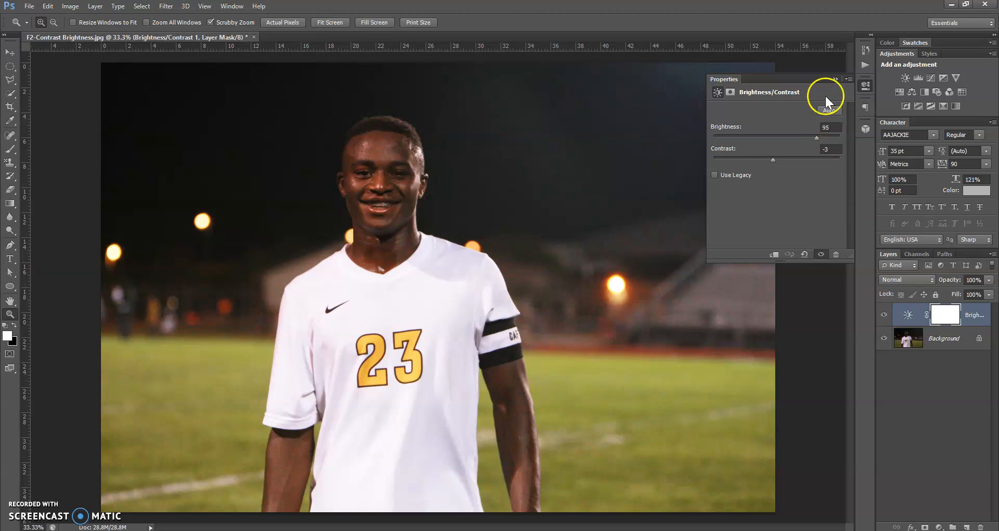
Collapse the Brightness/Contrast adjustment's settings and keep its layer selected above the Background
{"action": "left_click", "coordinate": [835, 79]}
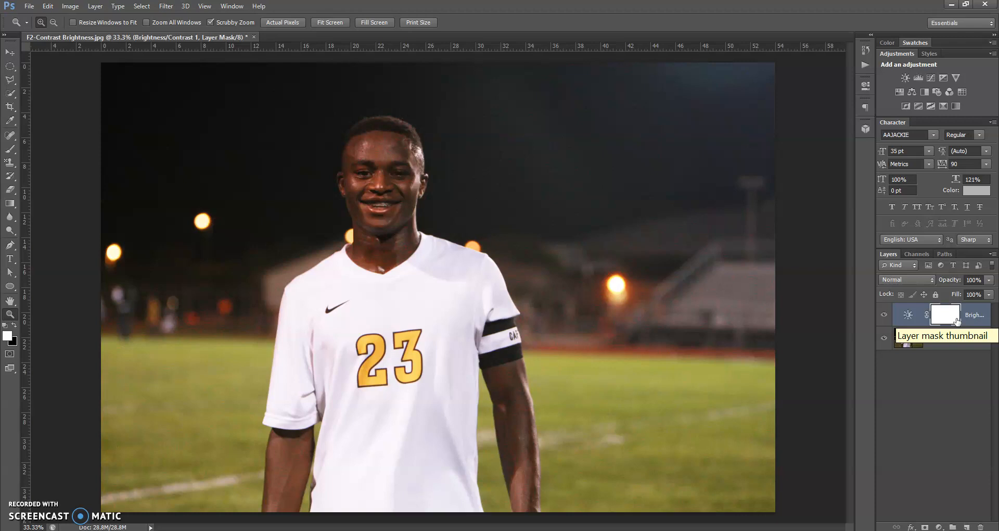
{"action": "left_click", "coordinate": [907, 318]}
{"action": "left_click", "coordinate": [975, 320]}
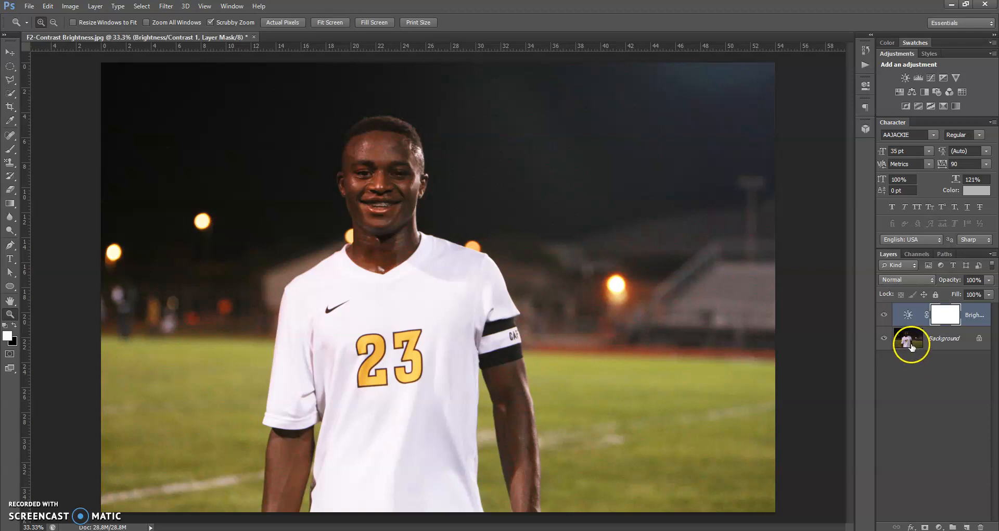
Hide and show the Brightness/Contrast layer repeatedly to compare the photo before and after, leaving the layer visible
{"action": "left_click", "coordinate": [884, 314]}
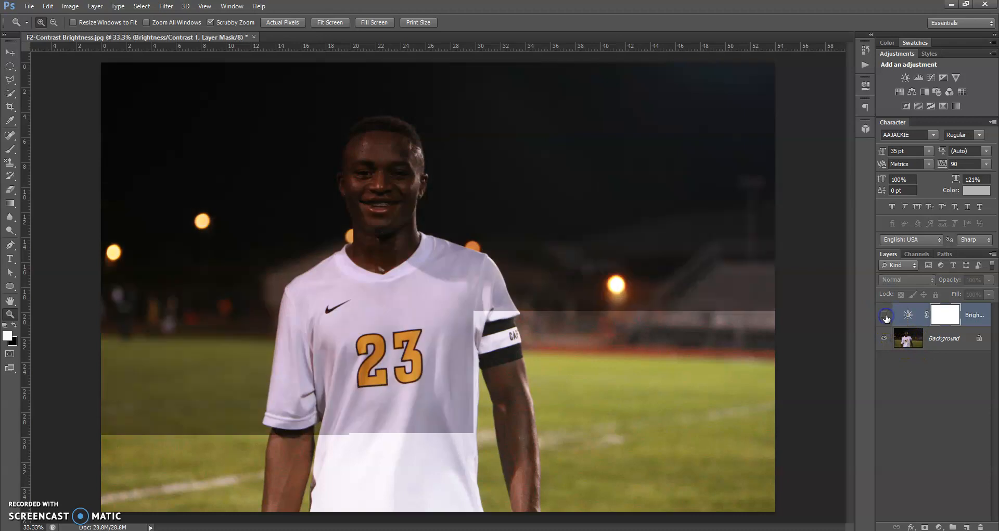
{"action": "left_click", "coordinate": [884, 315]}
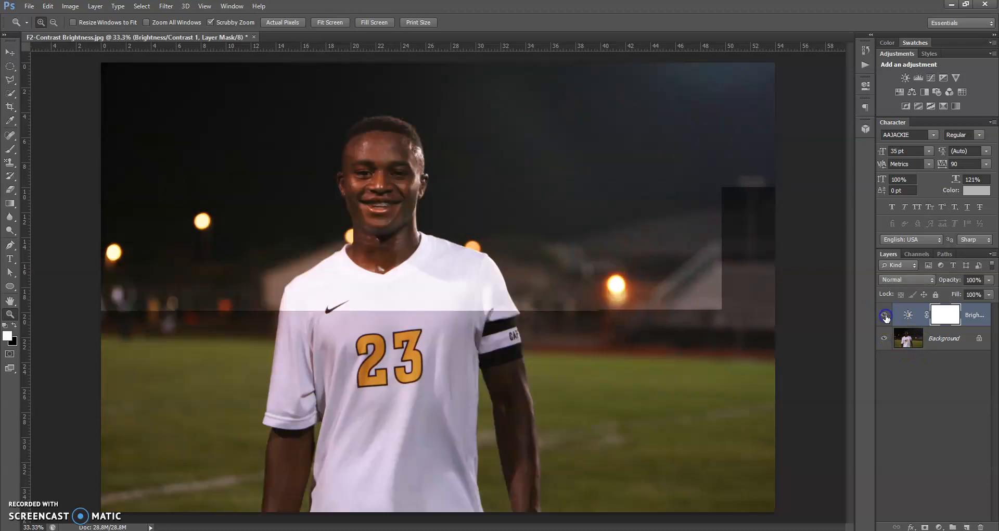
{"action": "left_click", "coordinate": [884, 315]}
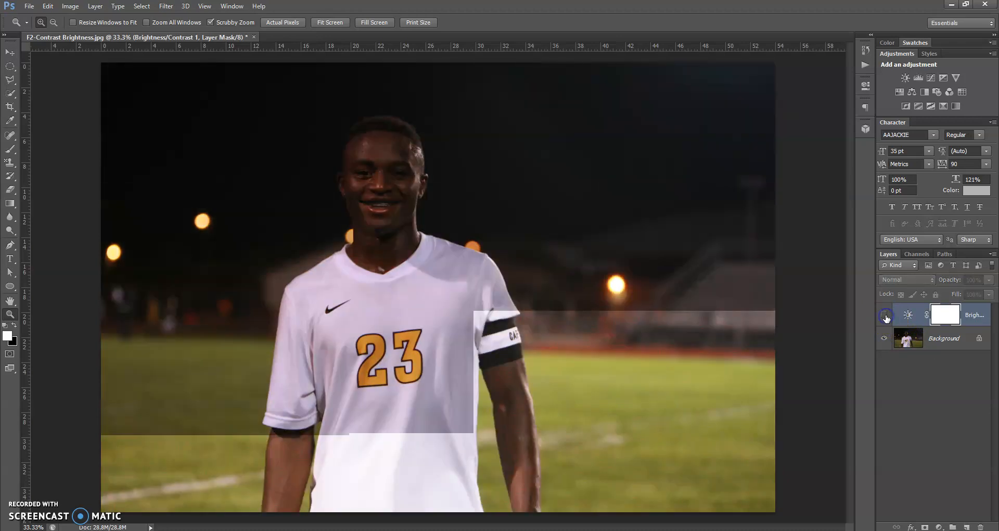
{"action": "left_click", "coordinate": [885, 315]}
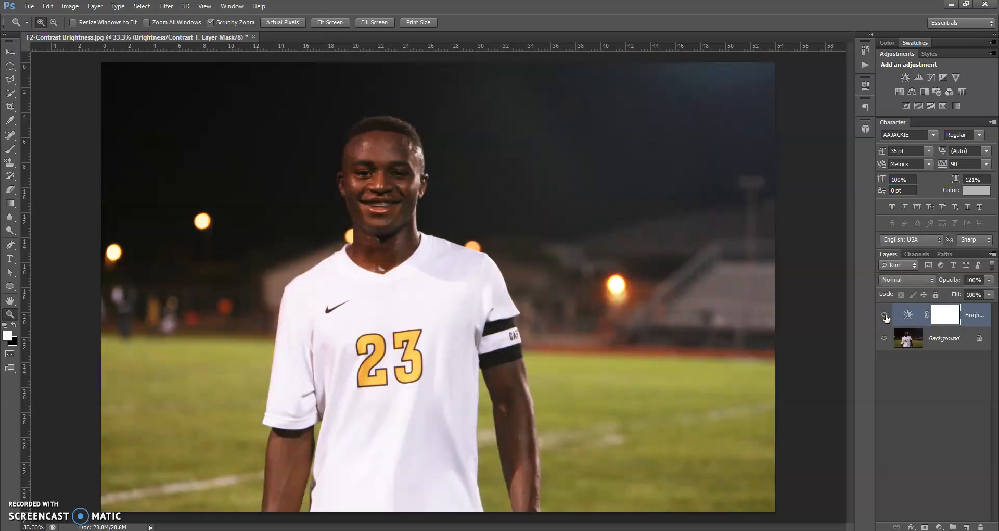
{"action": "left_click", "coordinate": [884, 315]}
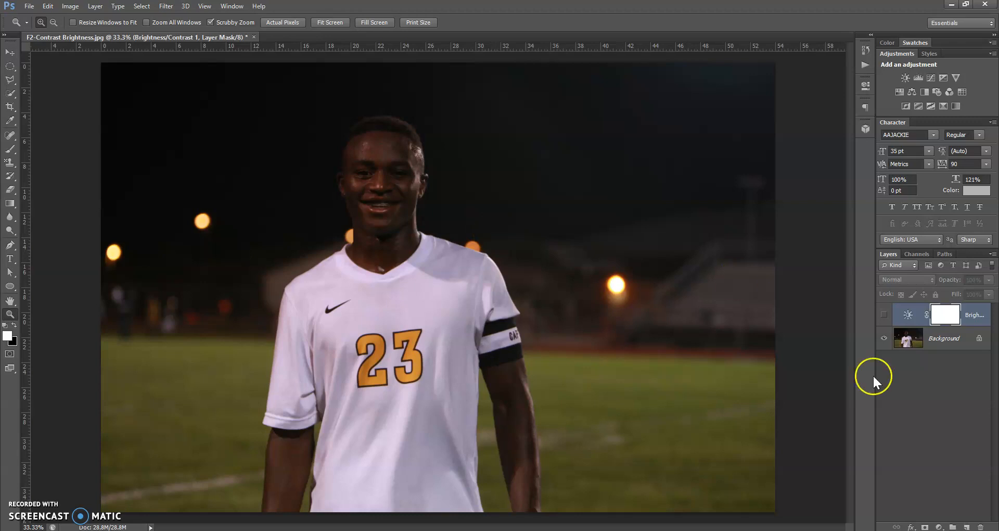
{"action": "left_click", "coordinate": [885, 316]}
{"action": "left_click", "coordinate": [885, 315]}
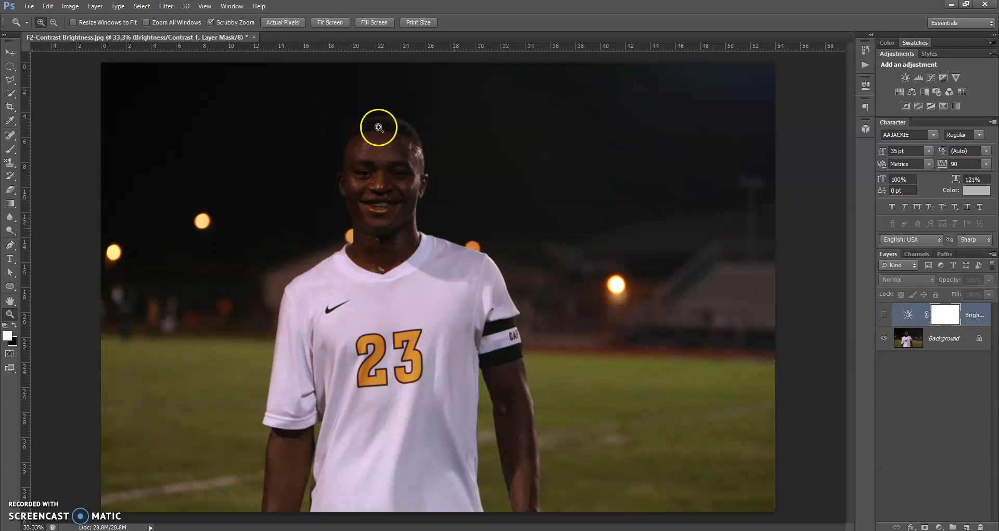
{"action": "left_click", "coordinate": [883, 315]}
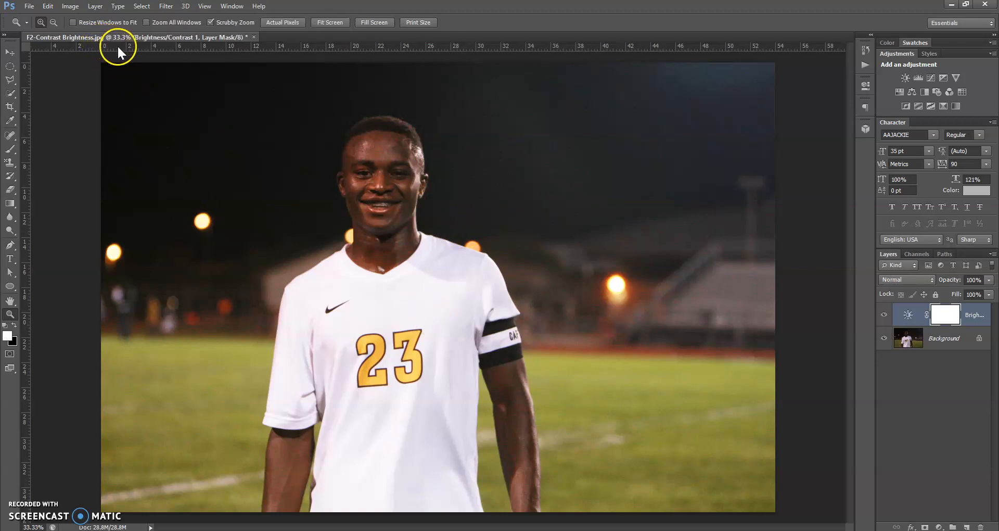
Start saving the photo under a new location and browse from the Desktop through Shared Drive and _Working Pages to the personal Lessons folder
{"action": "left_click", "coordinate": [31, 6]}
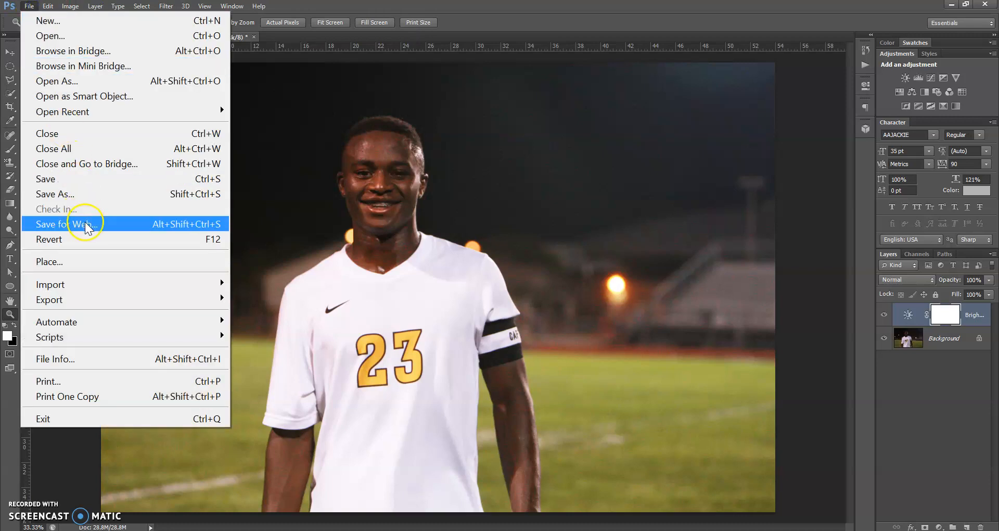
{"action": "left_click", "coordinate": [86, 198]}
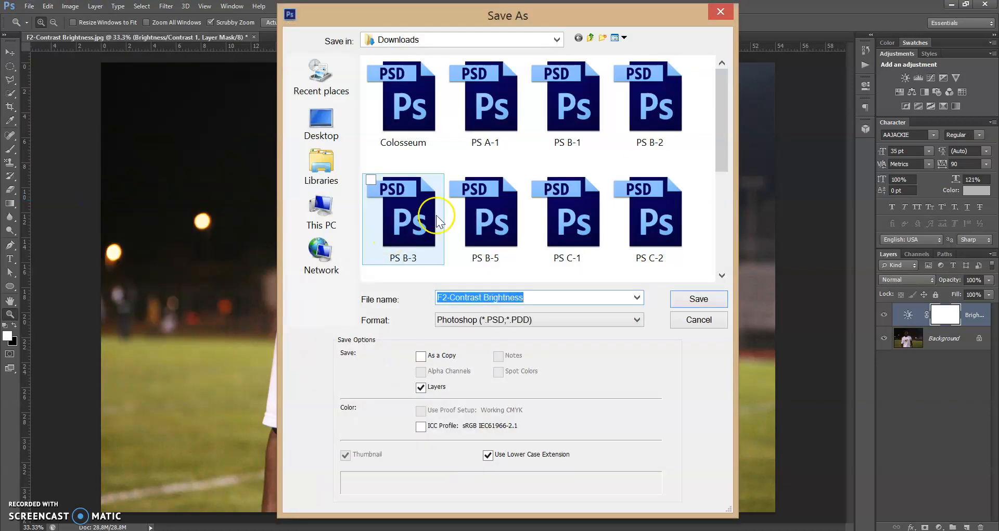
{"action": "left_click", "coordinate": [323, 130]}
{"action": "scroll", "coordinate": [572, 217], "scroll_direction": "down", "scroll_amount": 5}
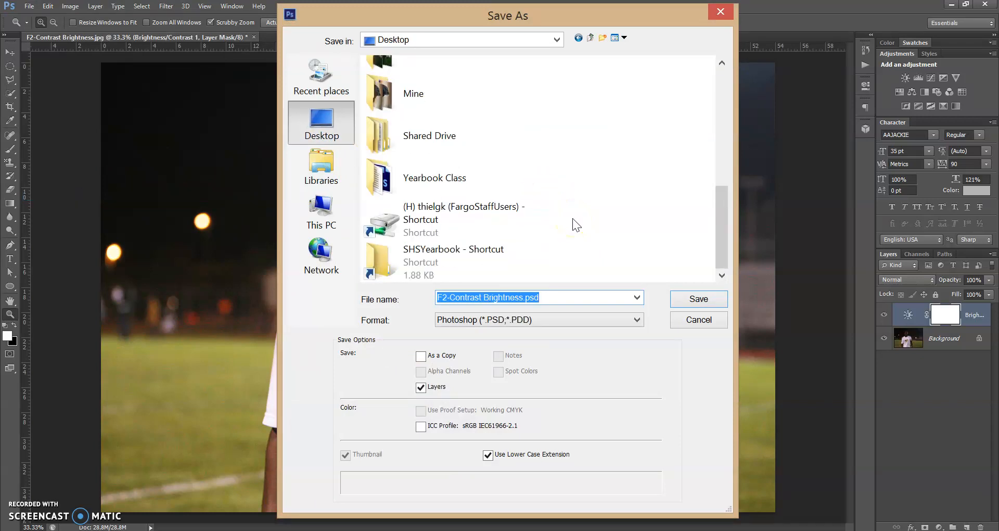
{"action": "double_click", "coordinate": [441, 158]}
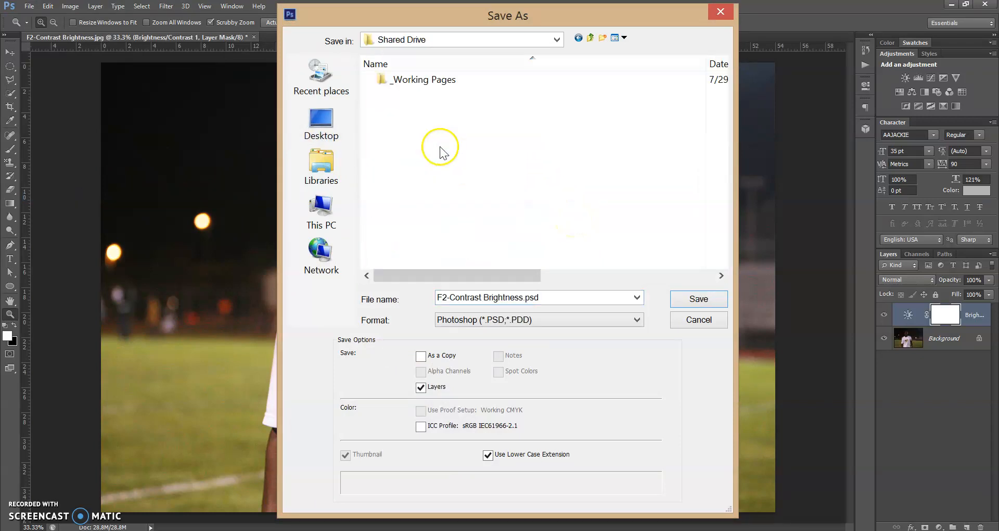
{"action": "double_click", "coordinate": [403, 84]}
{"action": "double_click", "coordinate": [403, 83]}
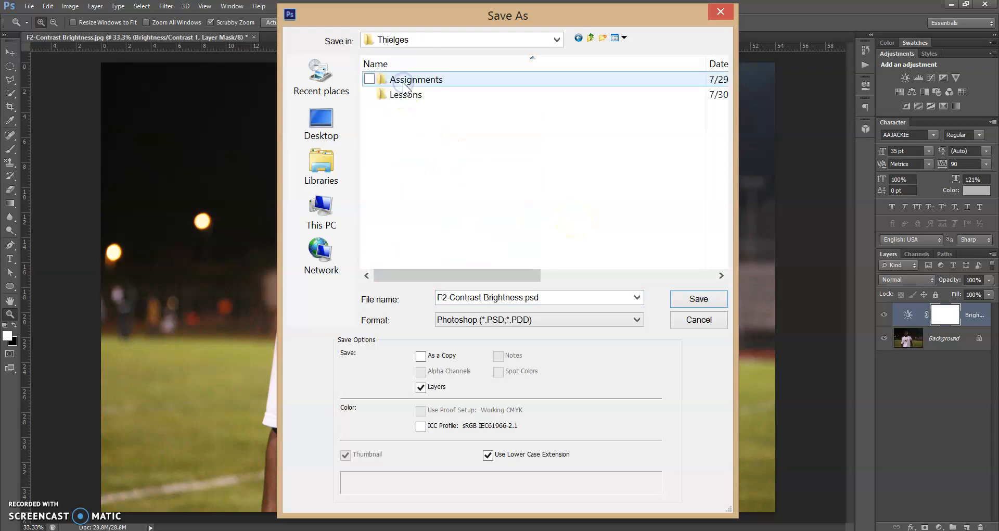
{"action": "double_click", "coordinate": [406, 95]}
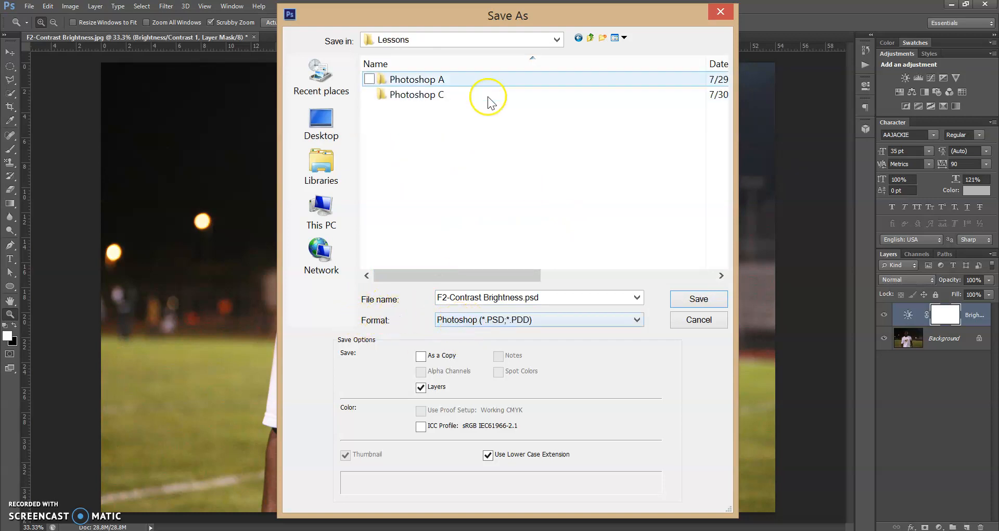
Create a folder named Photoshop F inside Lessons and open it as the save location
{"action": "left_click", "coordinate": [604, 38]}
{"action": "type", "text": "Photoshop F"}
{"action": "key", "text": "Return"}
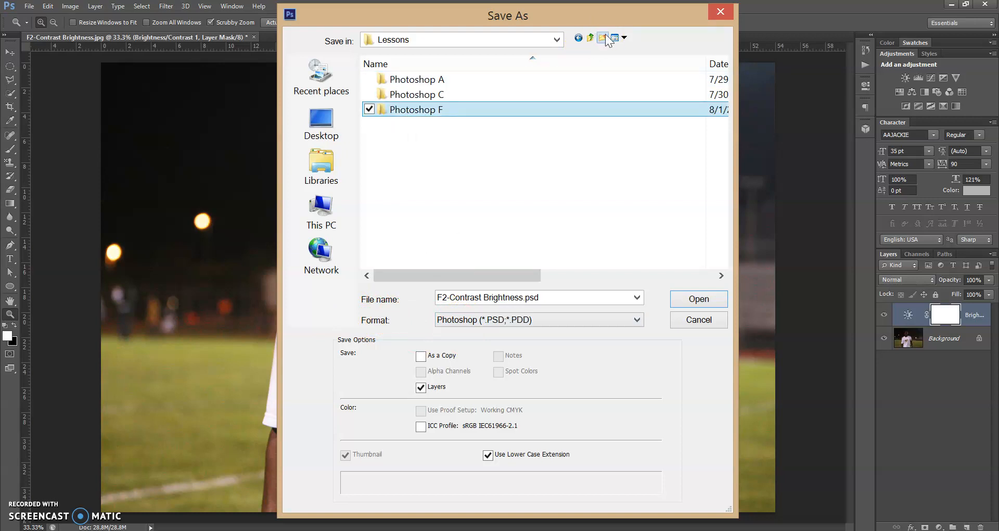
{"action": "double_click", "coordinate": [453, 111]}
{"action": "left_click", "coordinate": [484, 309]}
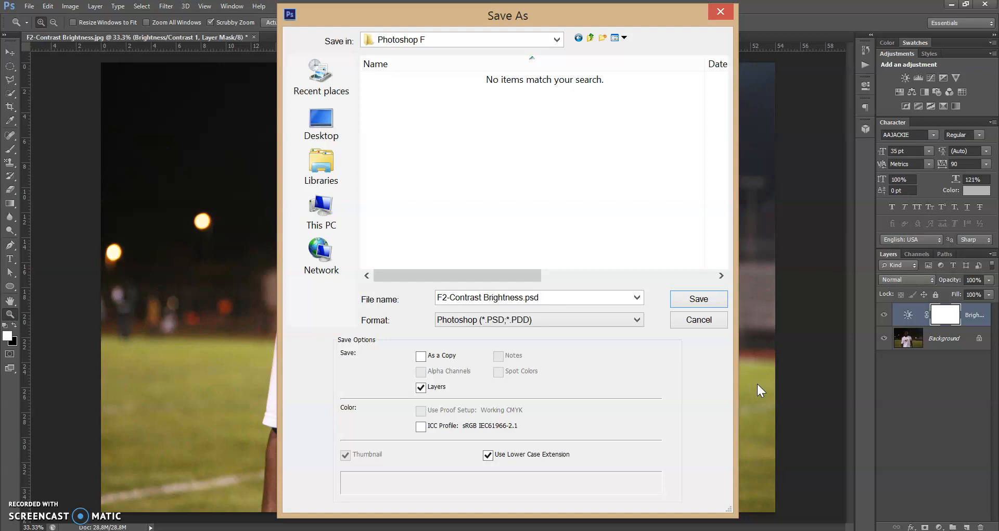
Set the save format of F2-Contrast Brightness to JPEG and cancel the save
{"action": "left_click", "coordinate": [597, 321]}
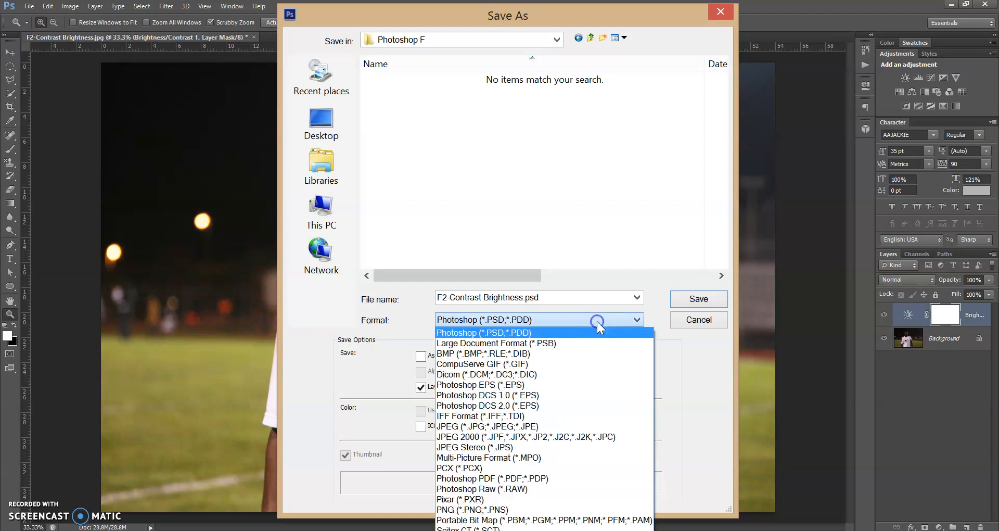
{"action": "left_click", "coordinate": [594, 426]}
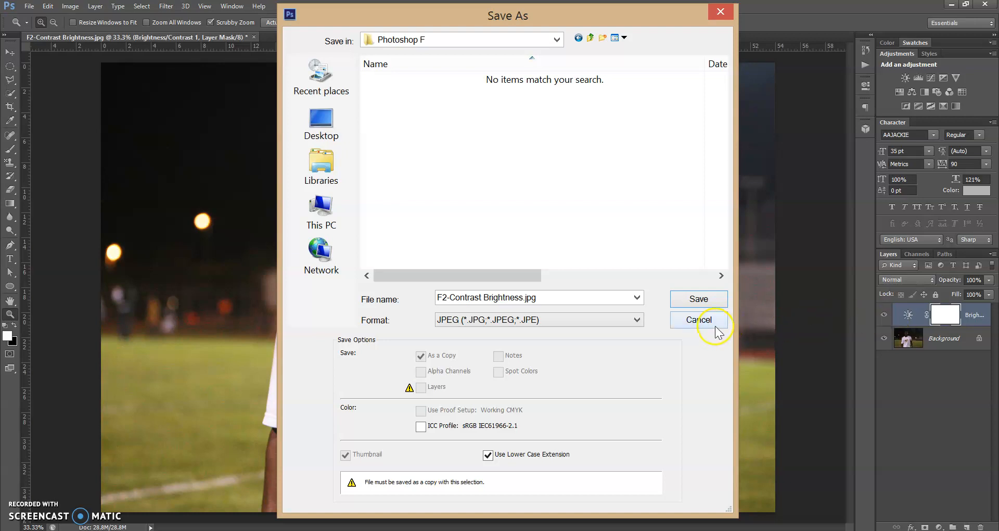
{"action": "left_click", "coordinate": [699, 320]}
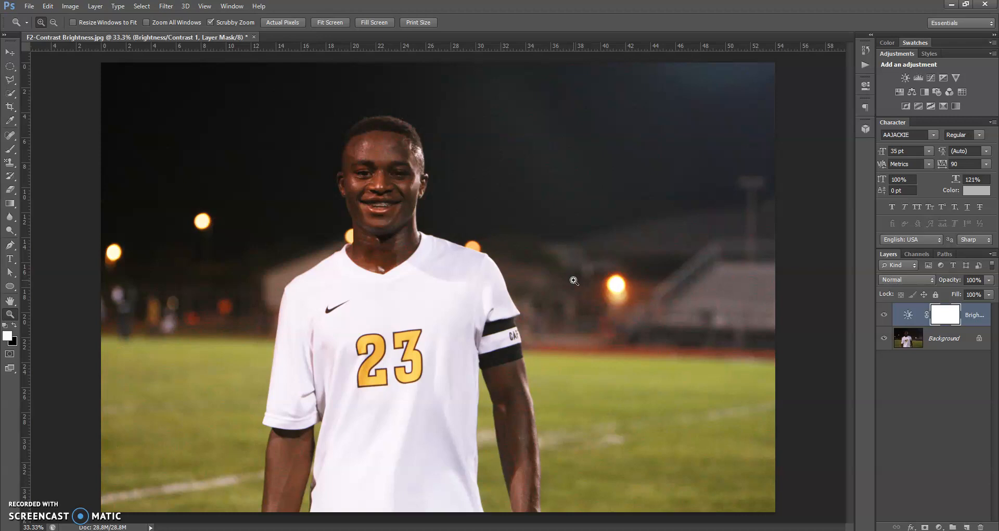
Close the F2-Contrast Brightness.jpg document without saving its changes
{"action": "left_click", "coordinate": [254, 37]}
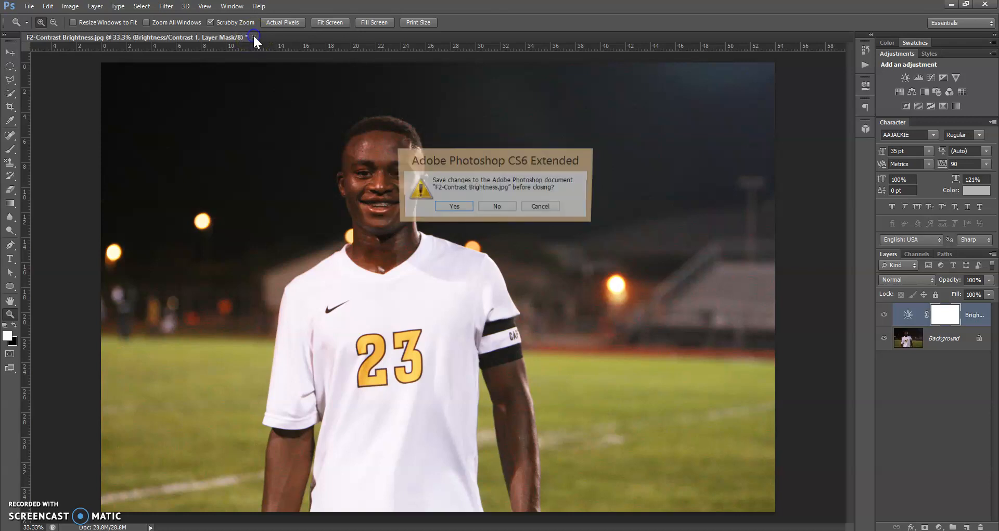
{"action": "left_click", "coordinate": [508, 207]}
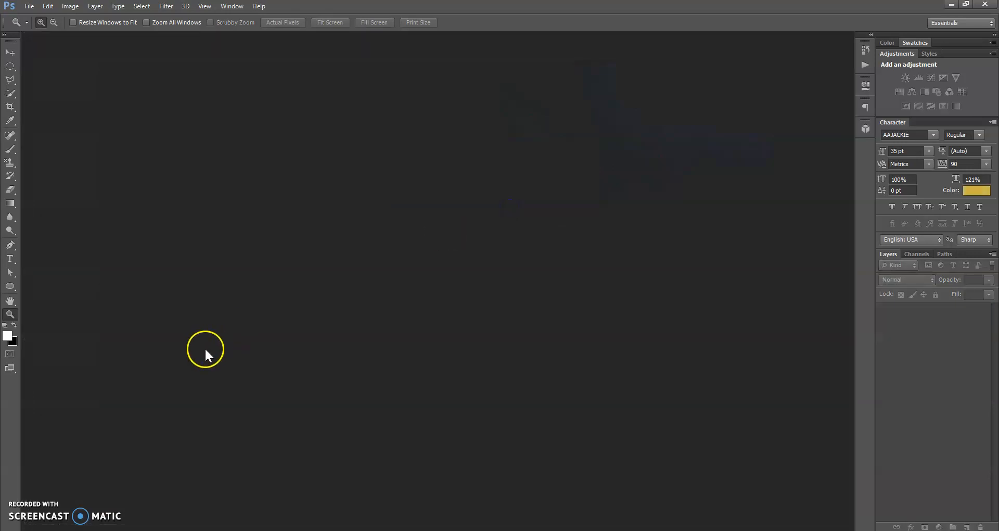